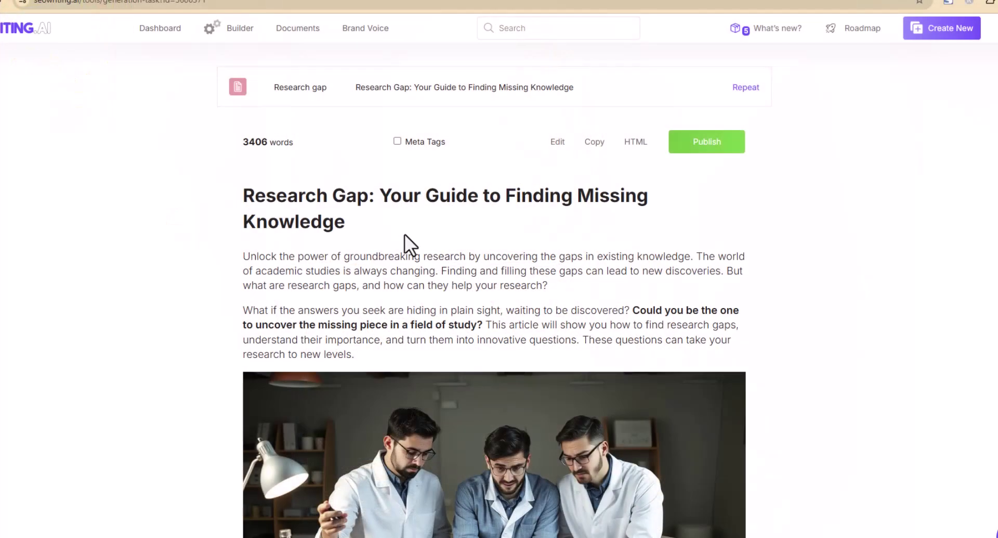
Scroll through the generated article's images, key takeaways, video and sections
{"action": "scroll", "coordinate": [404, 233], "scroll_direction": "down", "scroll_amount": 2}
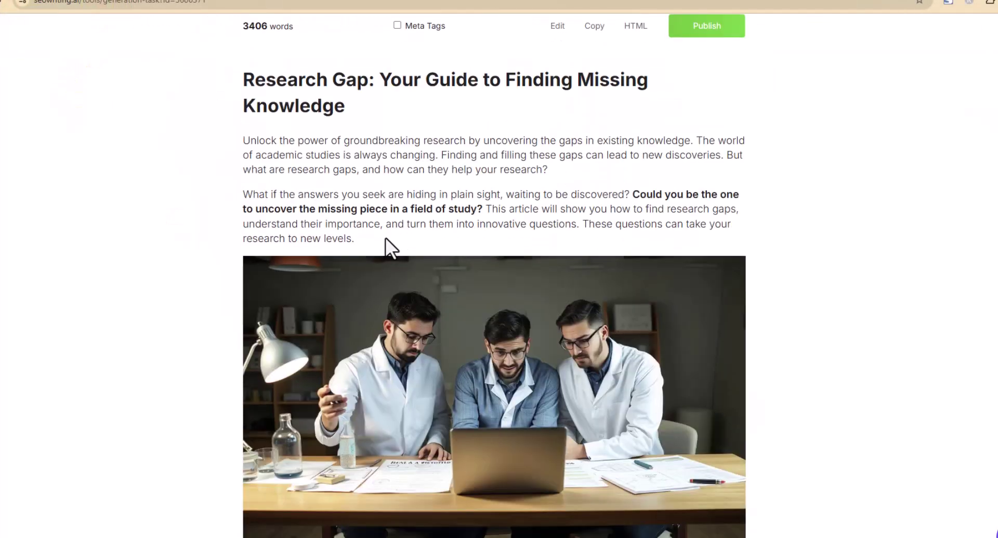
{"action": "scroll", "coordinate": [389, 239], "scroll_direction": "down", "scroll_amount": 10}
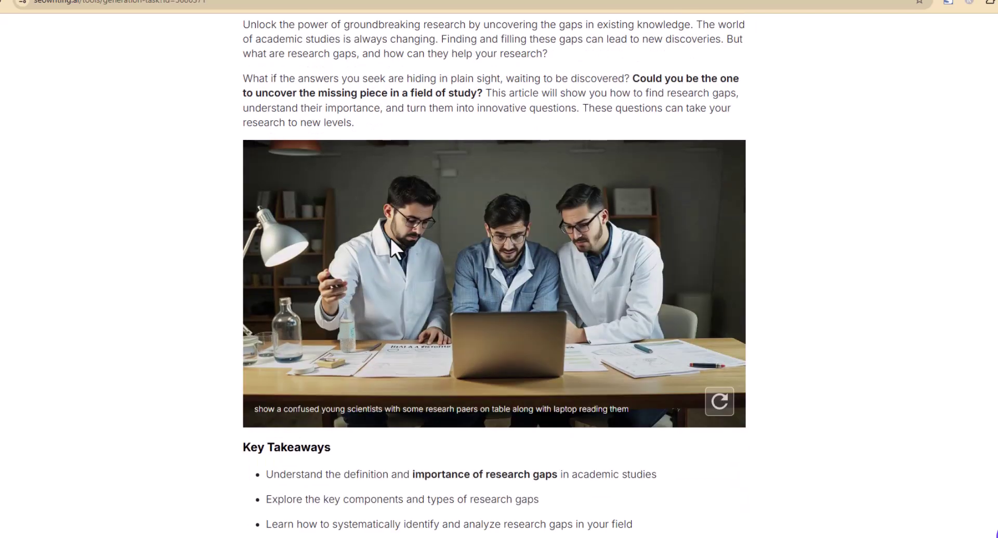
{"action": "scroll", "coordinate": [397, 253], "scroll_direction": "down", "scroll_amount": 1}
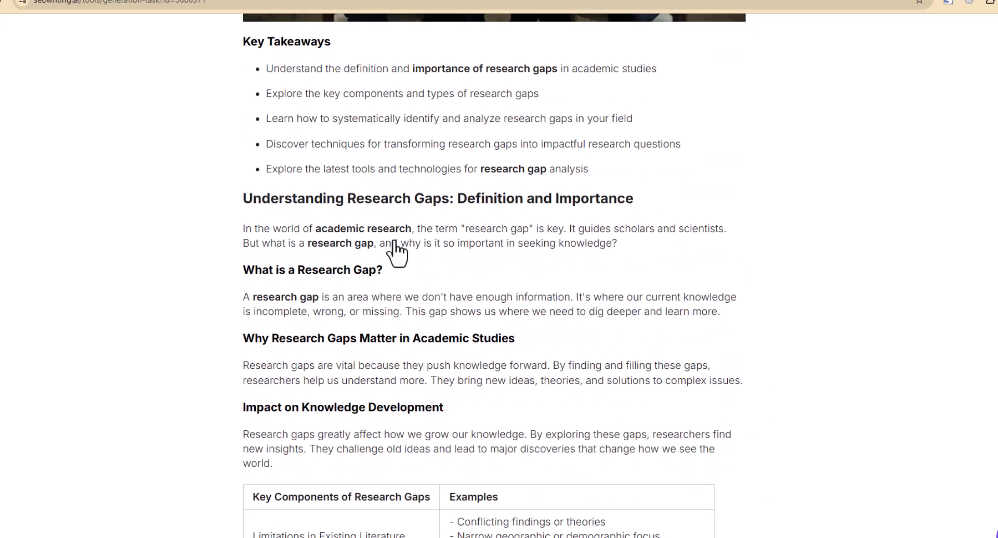
{"action": "scroll", "coordinate": [395, 247], "scroll_direction": "down", "scroll_amount": 15}
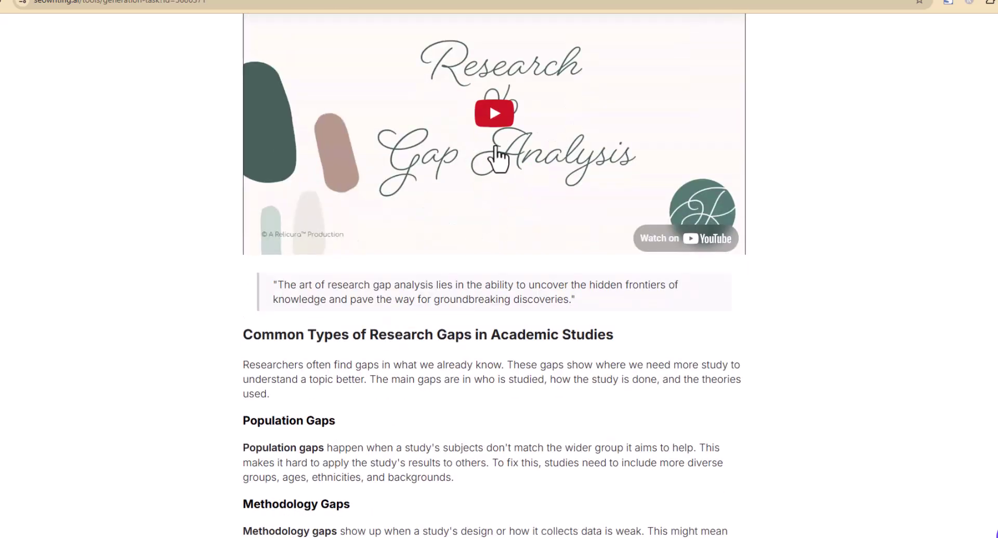
{"action": "scroll", "coordinate": [419, 263], "scroll_direction": "down", "scroll_amount": 14}
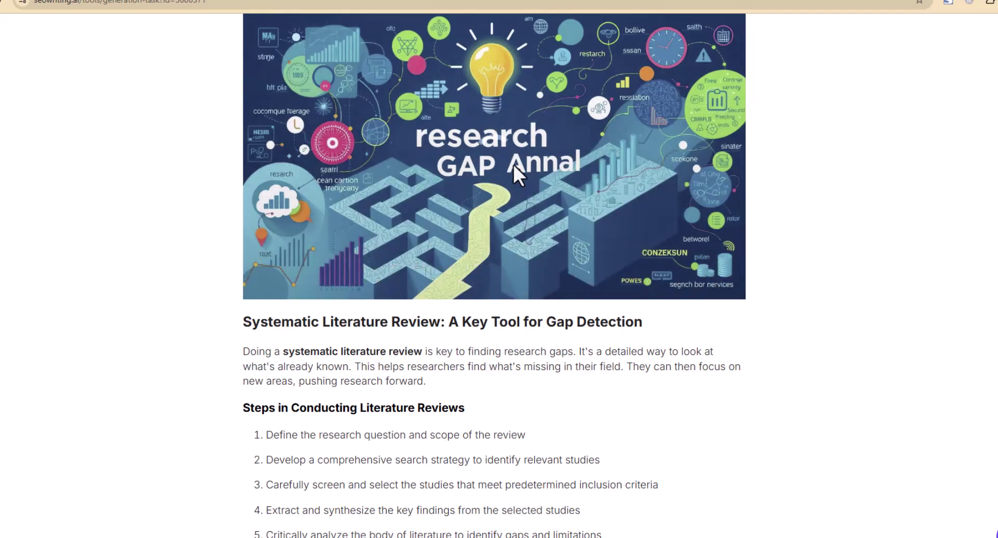
{"action": "scroll", "coordinate": [505, 208], "scroll_direction": "down", "scroll_amount": 10}
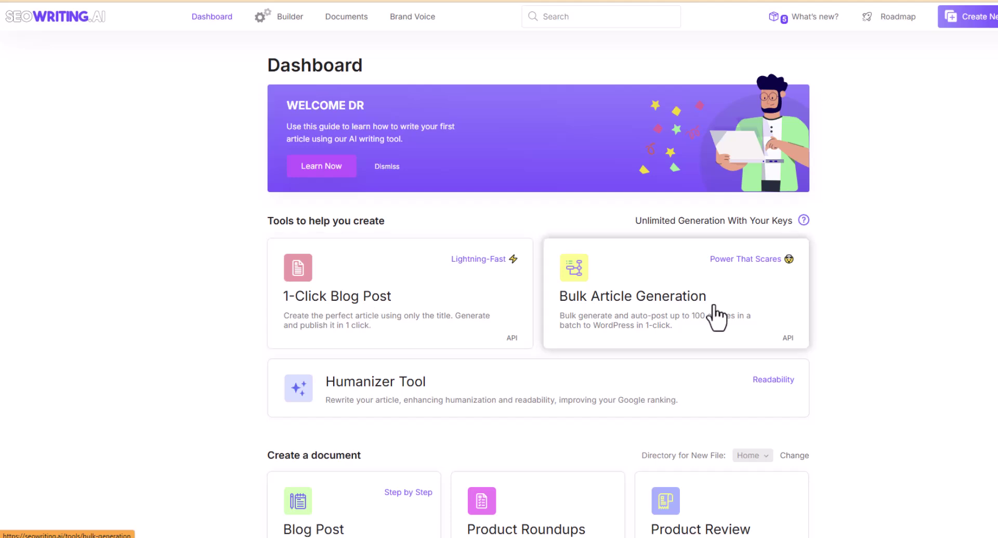
Enter main keyword 'Research gap' and generate the title 'Research Gap: How to Identify & Fill It in Your Study'
{"action": "left_click", "coordinate": [367, 317]}
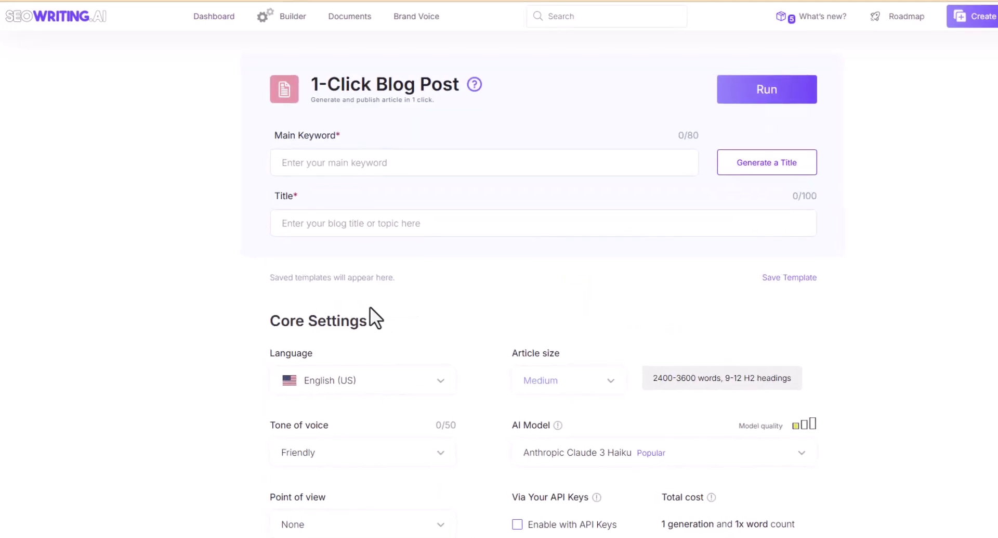
{"action": "left_click", "coordinate": [391, 163]}
{"action": "type", "text": "Research gp"}
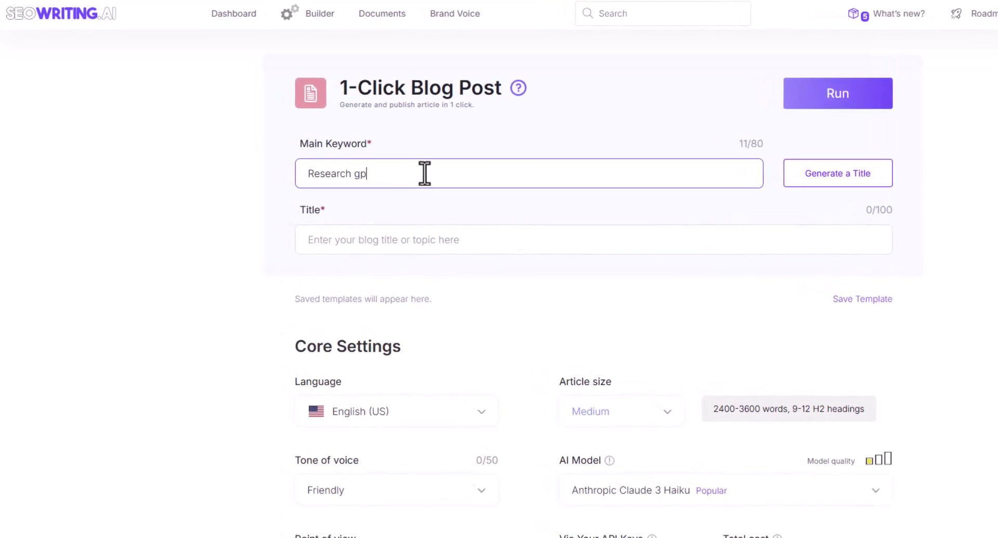
{"action": "left_click_drag", "start_coordinate": [387, 174], "coordinate": [357, 176]}
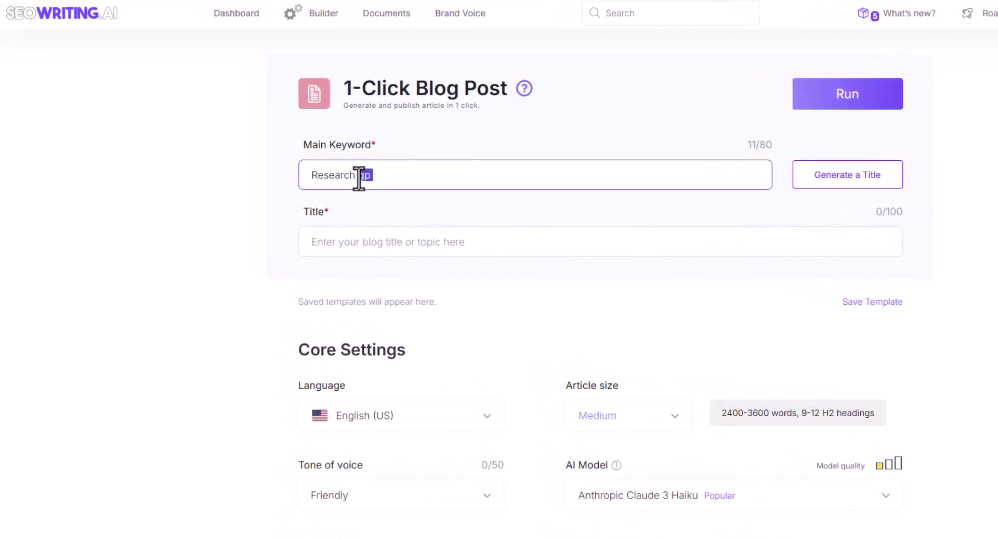
{"action": "left_click", "coordinate": [851, 181]}
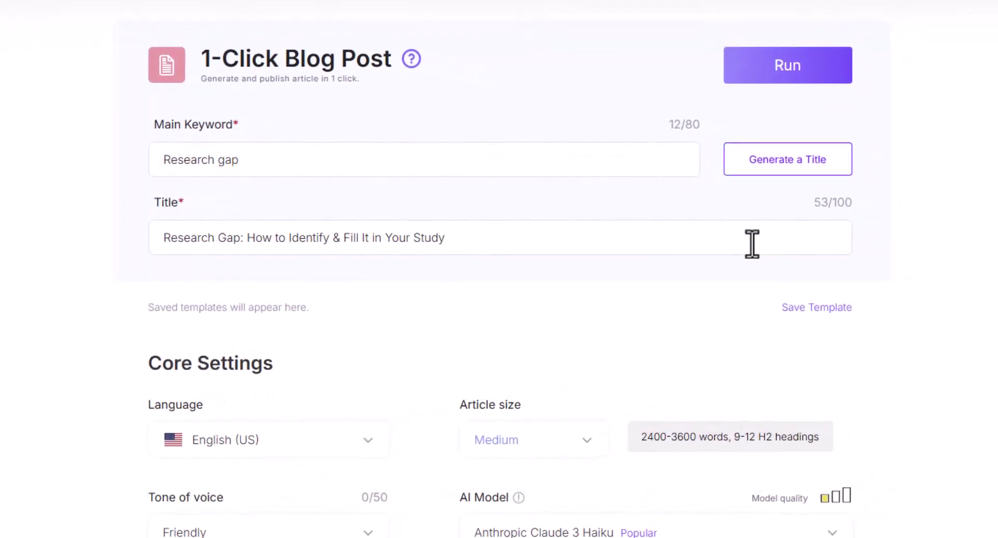
{"action": "left_click", "coordinate": [597, 241]}
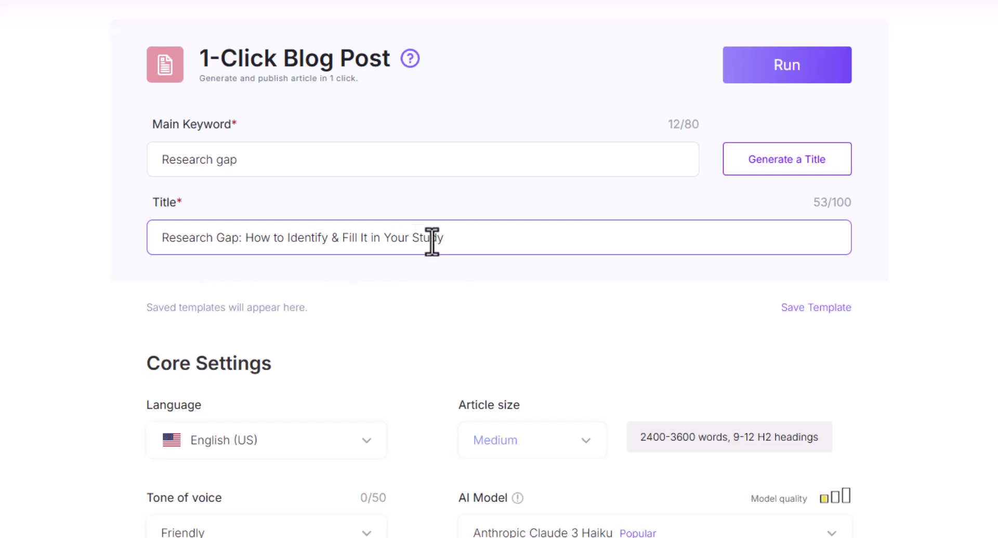
Set the tone of voice to Informational and point of view to first person singular
{"action": "scroll", "coordinate": [363, 301], "scroll_direction": "down", "scroll_amount": 3}
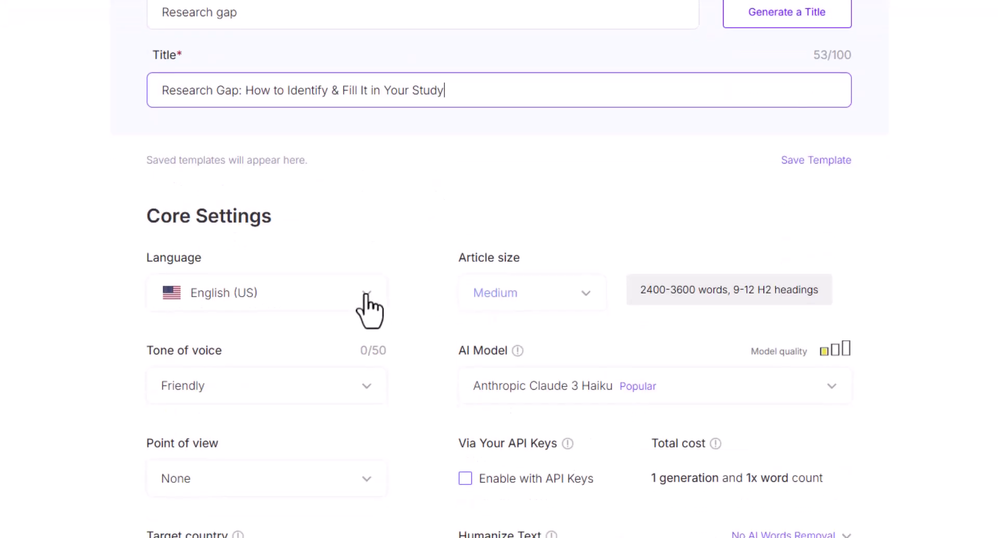
{"action": "scroll", "coordinate": [374, 274], "scroll_direction": "down", "scroll_amount": 1}
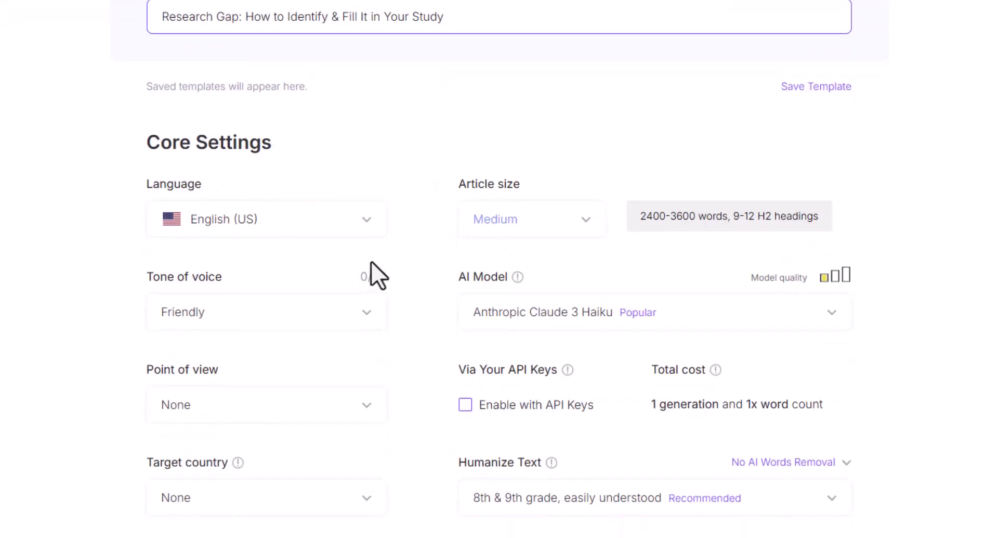
{"action": "left_click", "coordinate": [551, 229]}
{"action": "left_click", "coordinate": [362, 316]}
{"action": "left_click", "coordinate": [223, 474]}
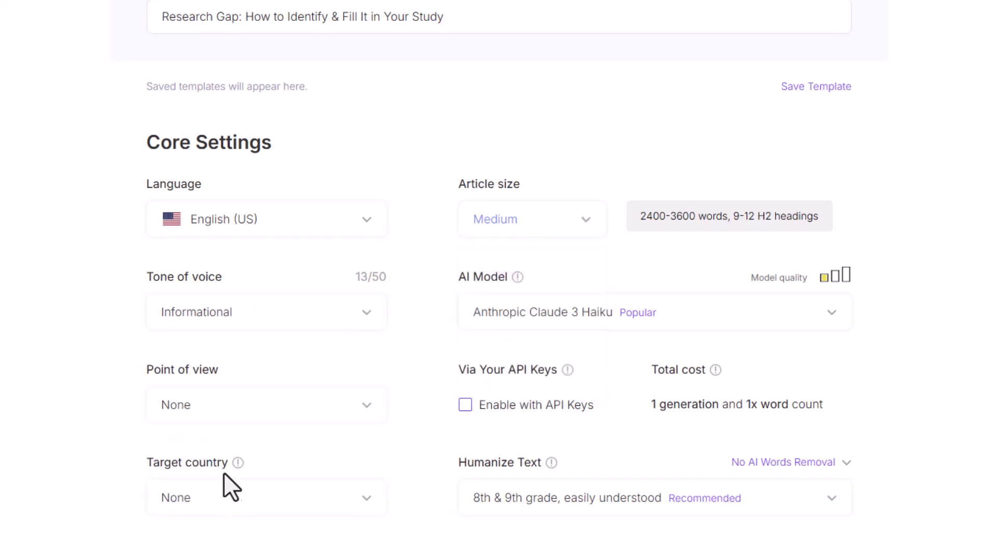
{"action": "left_click", "coordinate": [349, 416]}
{"action": "left_click", "coordinate": [234, 488]}
Set the target country to United States and keep the 8th & 9th grade reading level
{"action": "scroll", "coordinate": [218, 458], "scroll_direction": "down", "scroll_amount": 1}
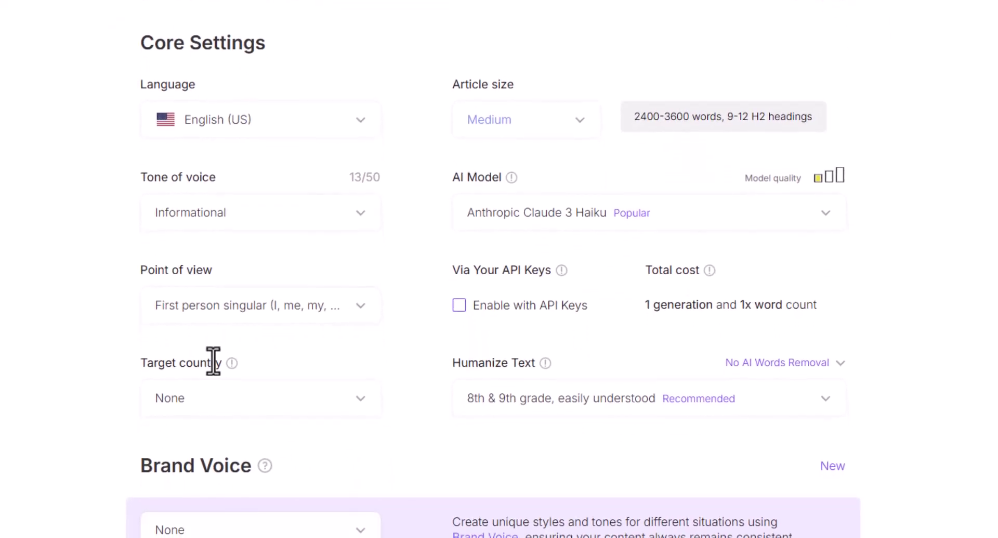
{"action": "scroll", "coordinate": [285, 368], "scroll_direction": "down", "scroll_amount": 3}
{"action": "left_click", "coordinate": [323, 255]}
{"action": "left_click", "coordinate": [279, 341]}
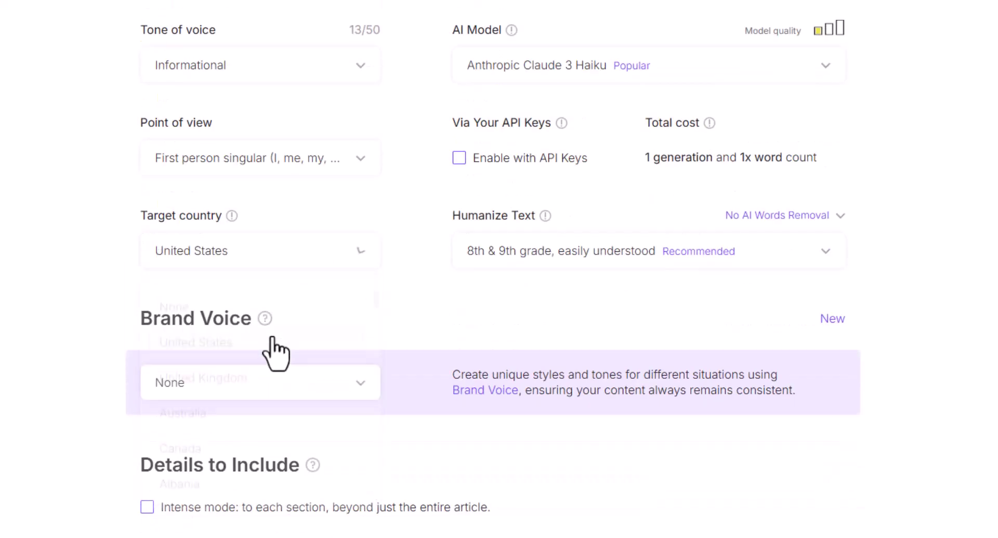
{"action": "left_click", "coordinate": [747, 263]}
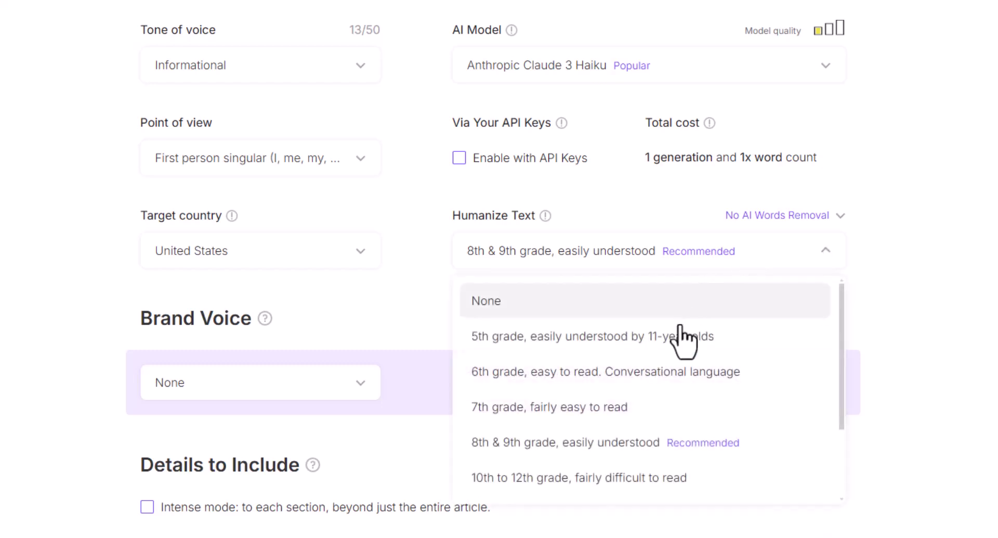
{"action": "left_click", "coordinate": [626, 452]}
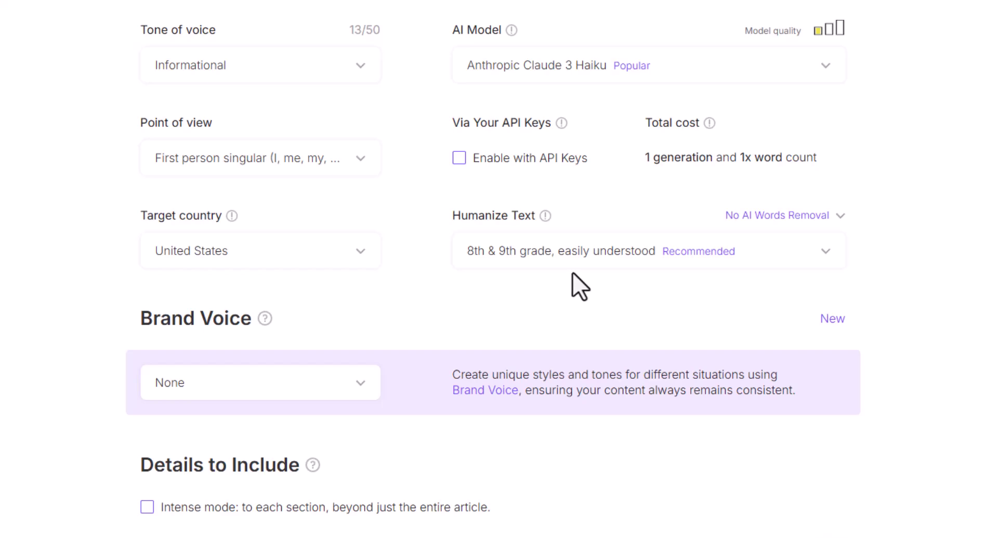
{"action": "left_click", "coordinate": [829, 262]}
{"action": "left_click", "coordinate": [541, 450]}
{"action": "scroll", "coordinate": [386, 336], "scroll_direction": "down", "scroll_amount": 3}
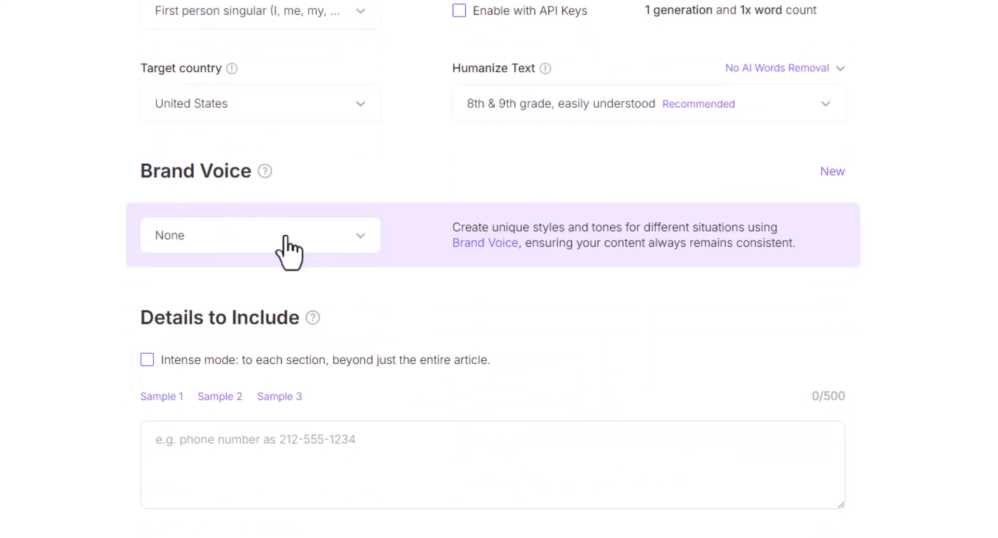
{"action": "left_click", "coordinate": [353, 243]}
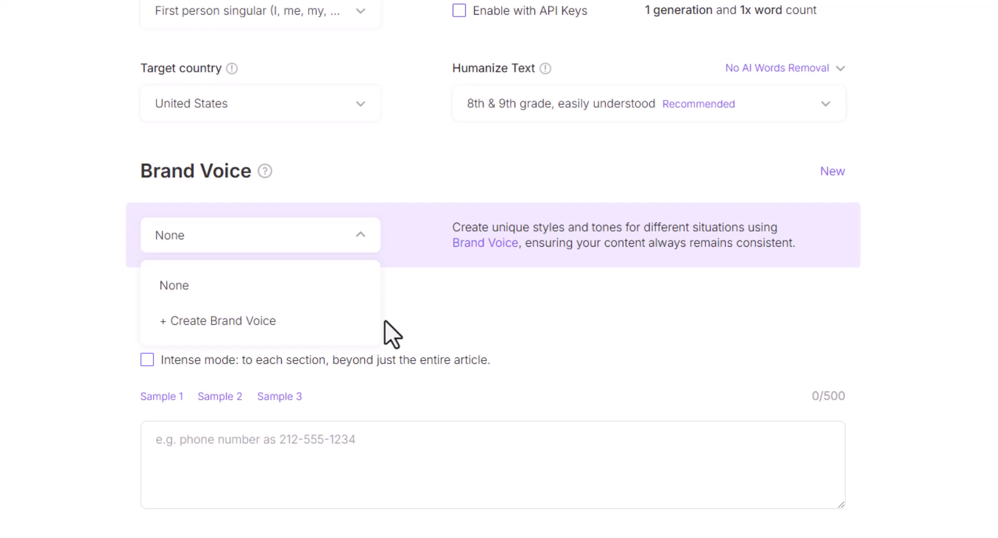
{"action": "left_click", "coordinate": [261, 327]}
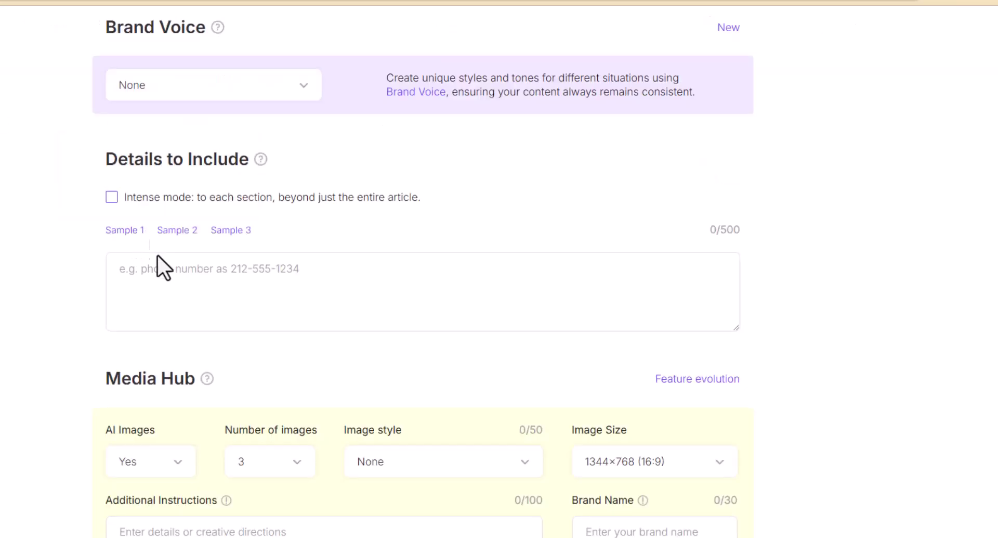
{"action": "left_click", "coordinate": [163, 275]}
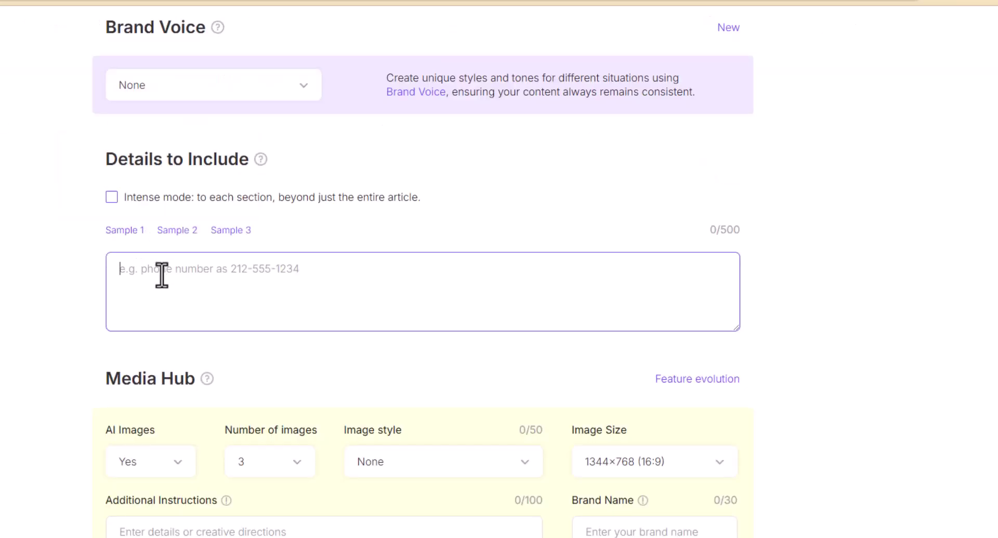
Turn on intense mode and use 3 Photo-style AI images at 1344×768 (16:9)
{"action": "left_click", "coordinate": [112, 198]}
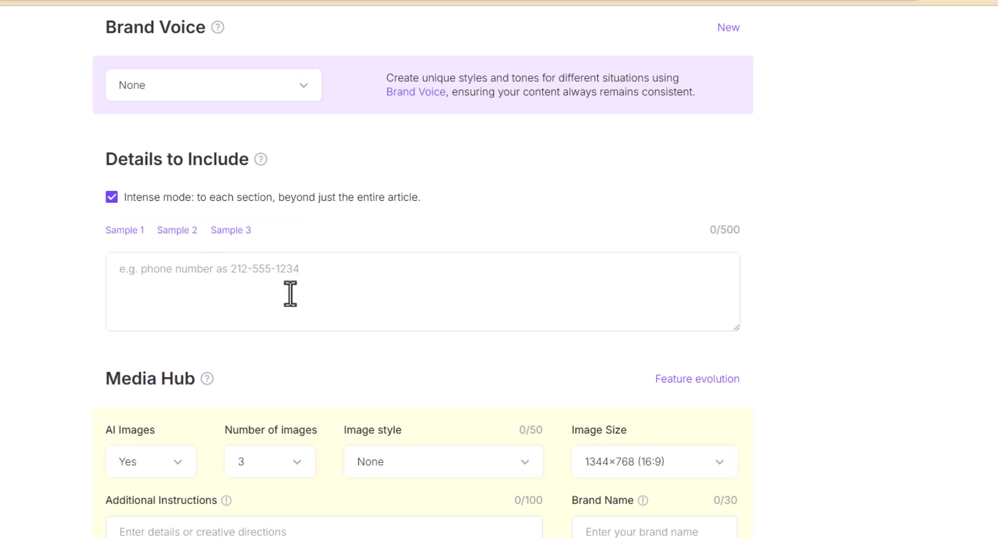
{"action": "scroll", "coordinate": [252, 293], "scroll_direction": "down", "scroll_amount": 3}
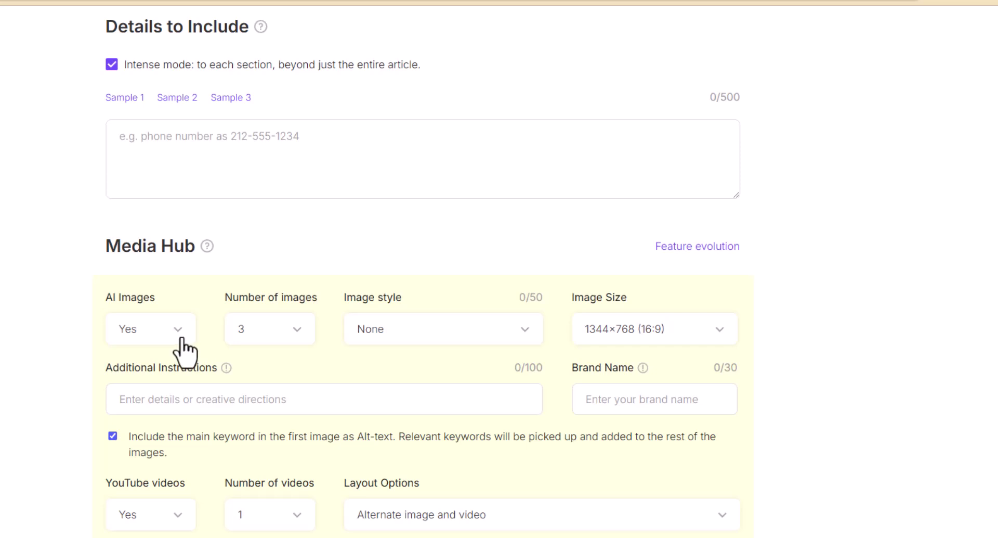
{"action": "left_click", "coordinate": [181, 338]}
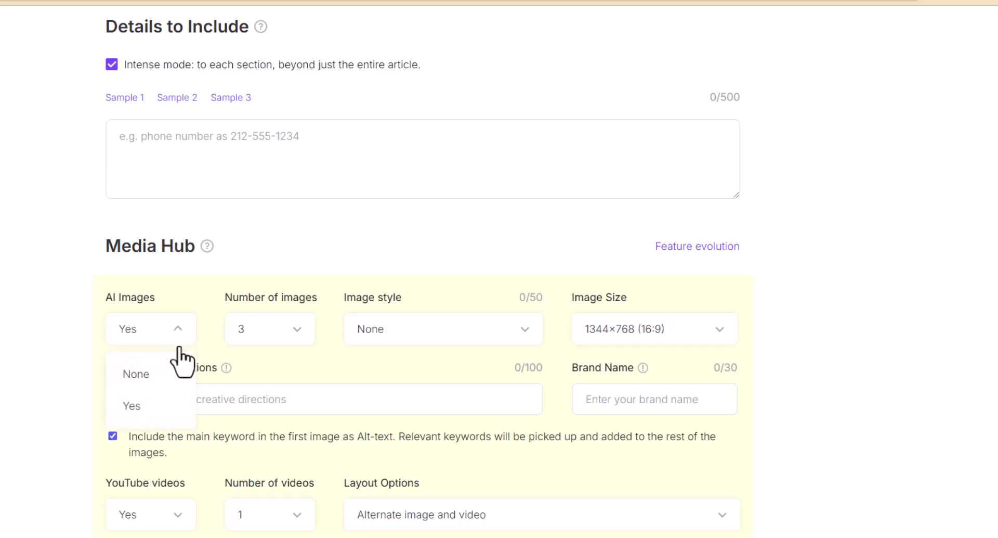
{"action": "left_click", "coordinate": [265, 339]}
{"action": "left_click", "coordinate": [267, 439]}
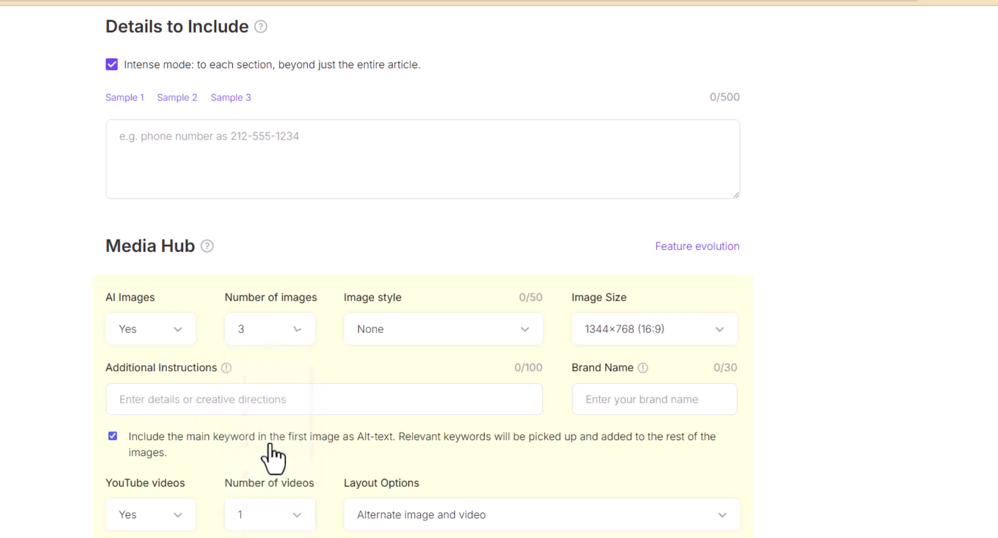
{"action": "left_click", "coordinate": [389, 343]}
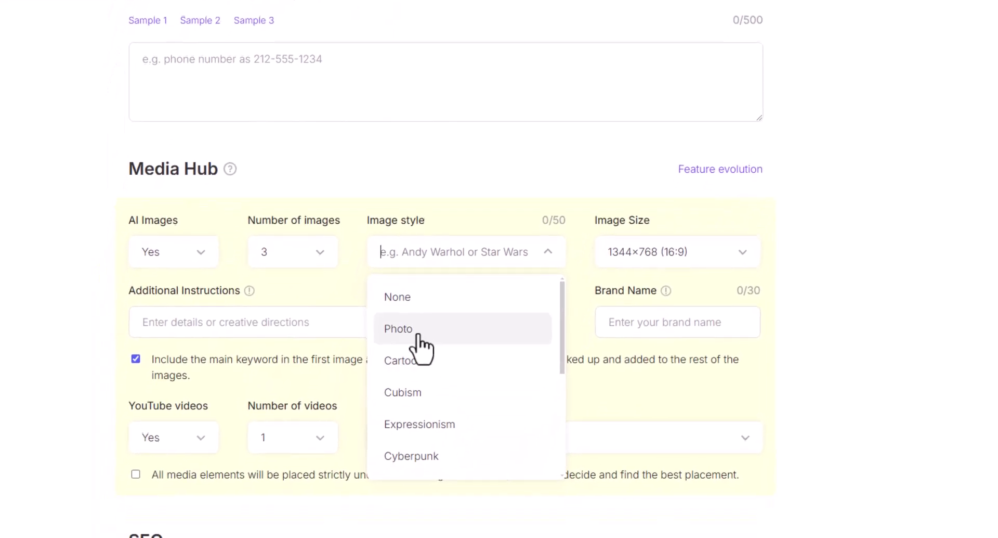
{"action": "left_click", "coordinate": [394, 410]}
{"action": "left_click", "coordinate": [723, 254]}
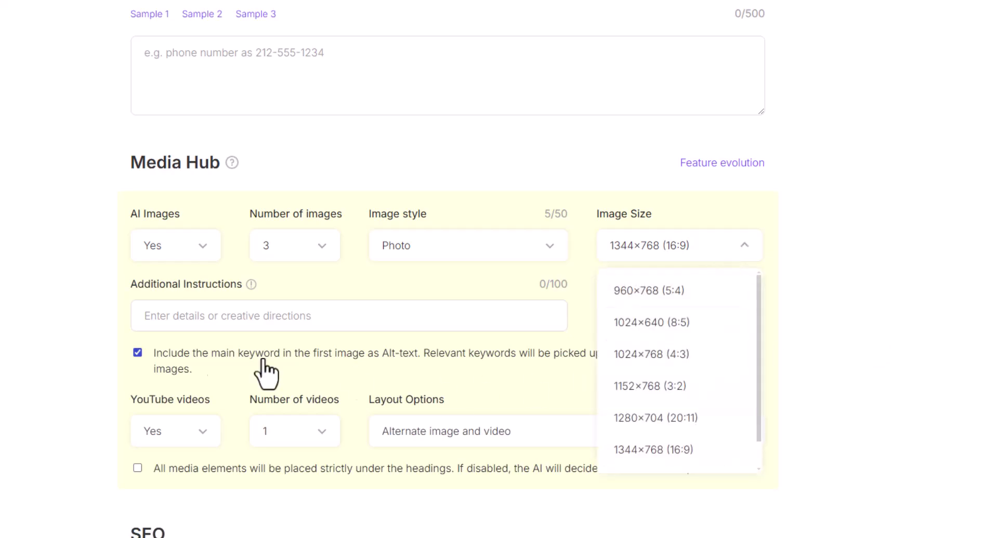
{"action": "left_click", "coordinate": [83, 341]}
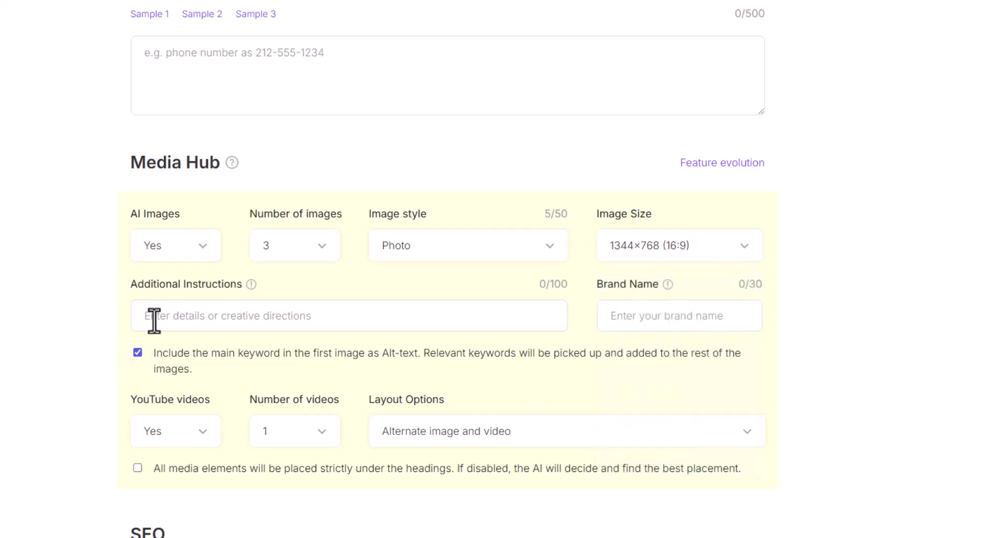
Set the number of YouTube videos in Media Hub to 2
{"action": "scroll", "coordinate": [154, 321], "scroll_direction": "down", "scroll_amount": 3}
{"action": "left_click", "coordinate": [312, 306]}
{"action": "left_click", "coordinate": [293, 416]}
{"action": "left_click", "coordinate": [312, 304]}
{"action": "left_click", "coordinate": [307, 372]}
{"action": "left_click", "coordinate": [434, 309]}
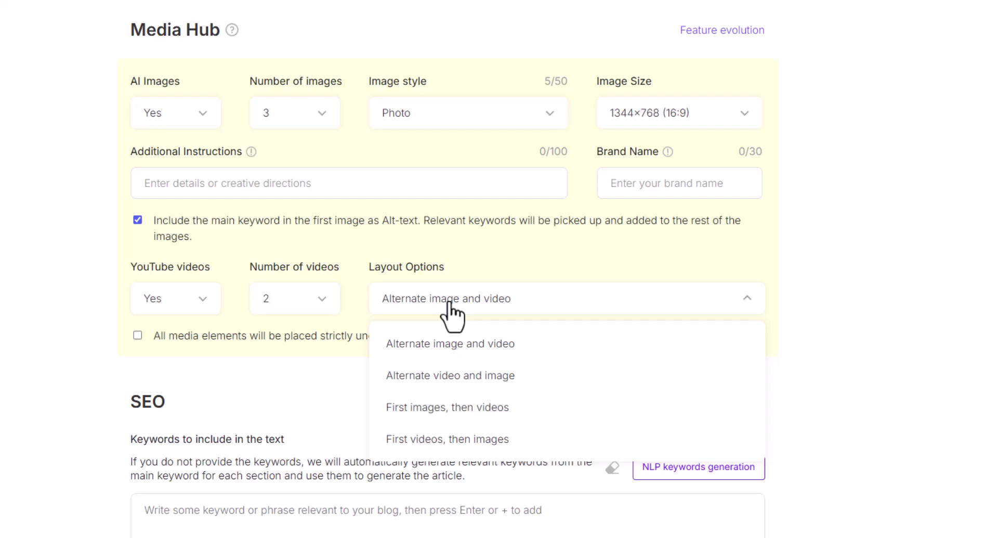
Add 'research gap' and 'types of research gap' as SEO keywords the text must include
{"action": "scroll", "coordinate": [224, 312], "scroll_direction": "down", "scroll_amount": 6}
{"action": "left_click", "coordinate": [190, 244]}
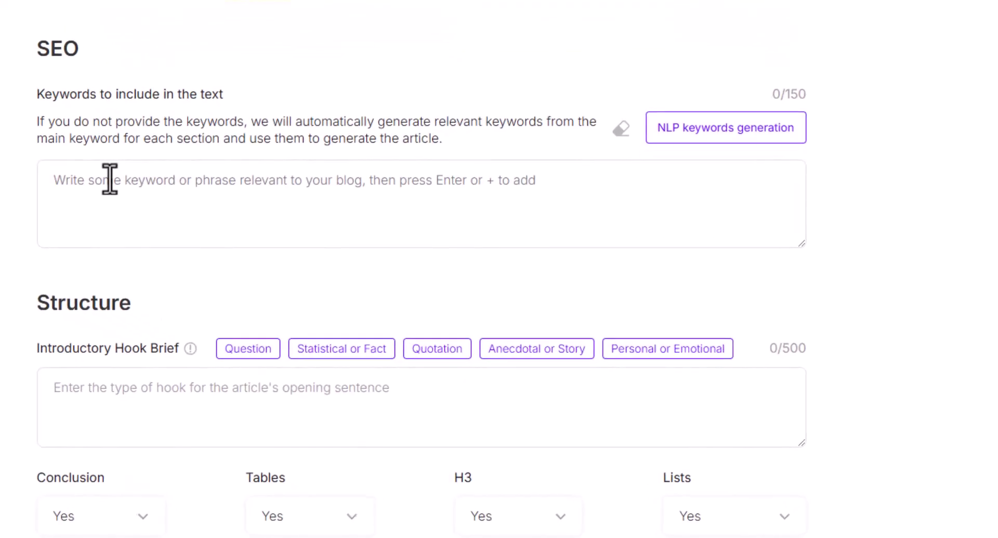
{"action": "type", "text": "res"}
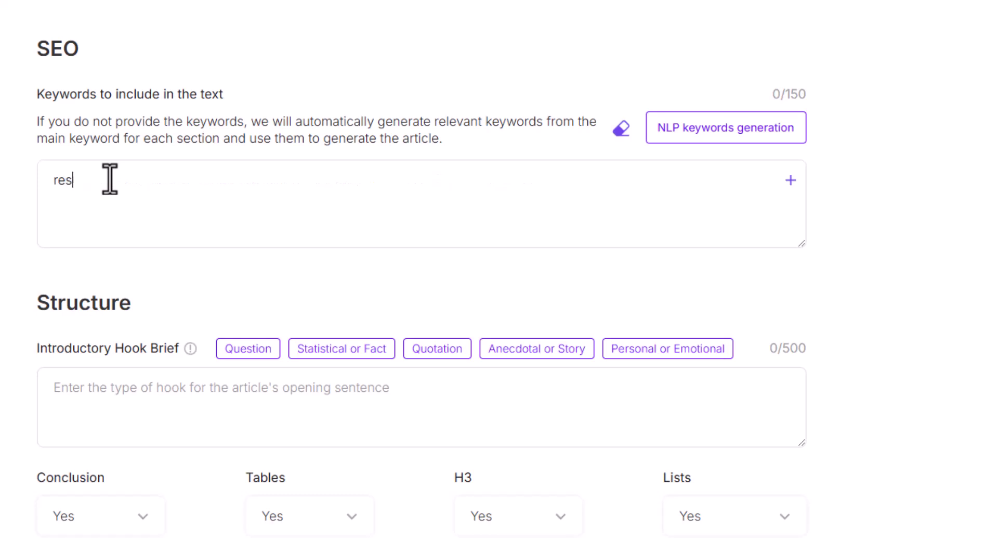
{"action": "type", "text": "earch gap"}
{"action": "key", "text": "Return"}
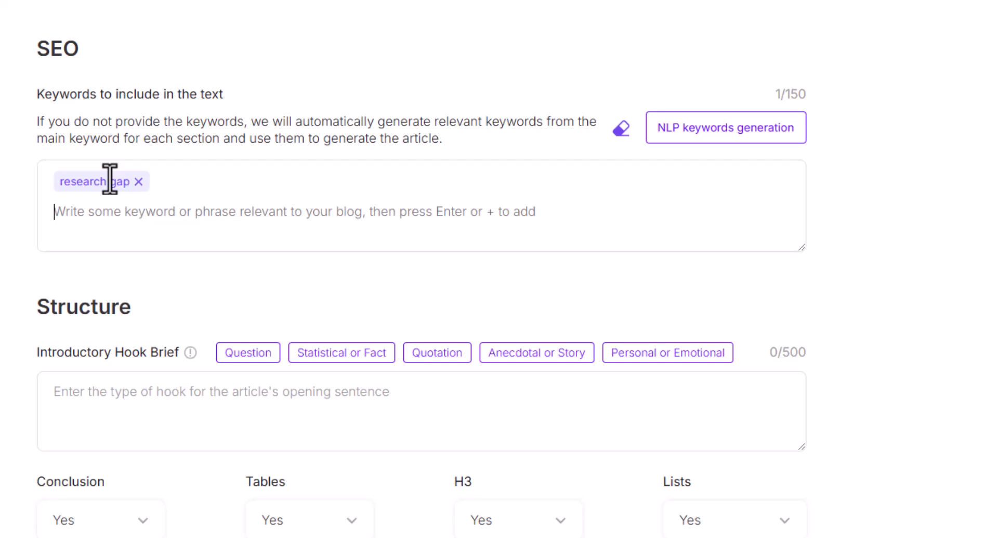
{"action": "type", "text": "types of research gap"}
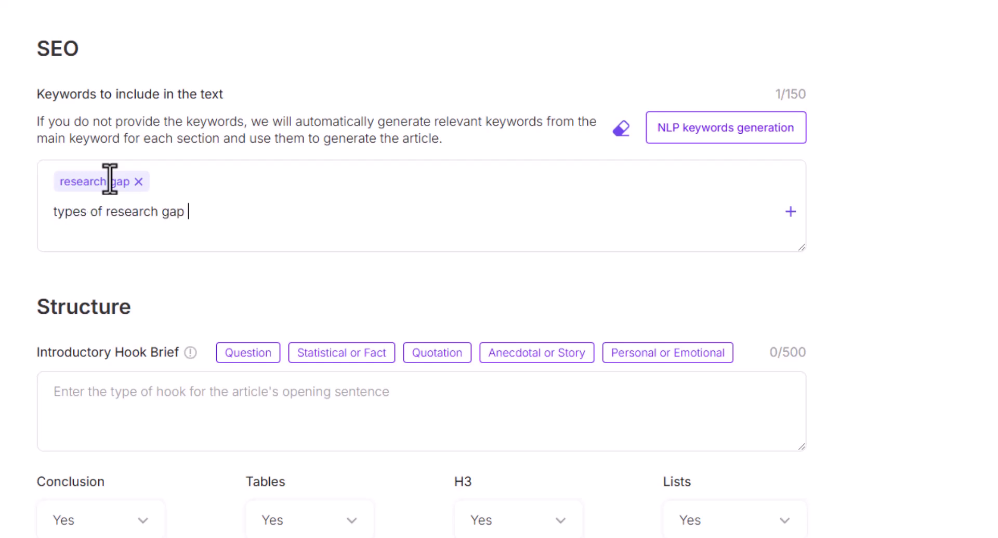
{"action": "key", "text": "Return"}
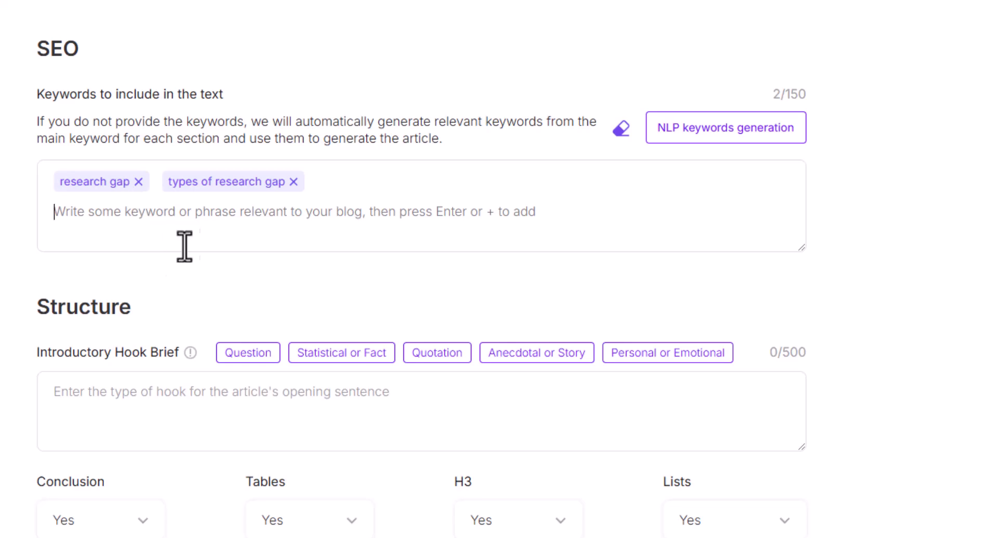
{"action": "scroll", "coordinate": [194, 242], "scroll_direction": "down", "scroll_amount": 6}
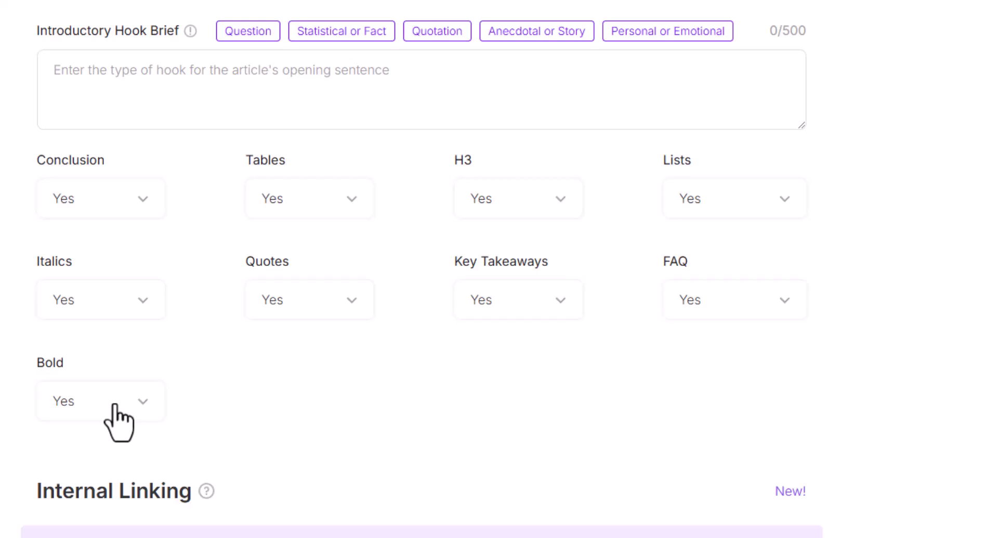
{"action": "scroll", "coordinate": [115, 405], "scroll_direction": "down", "scroll_amount": 3}
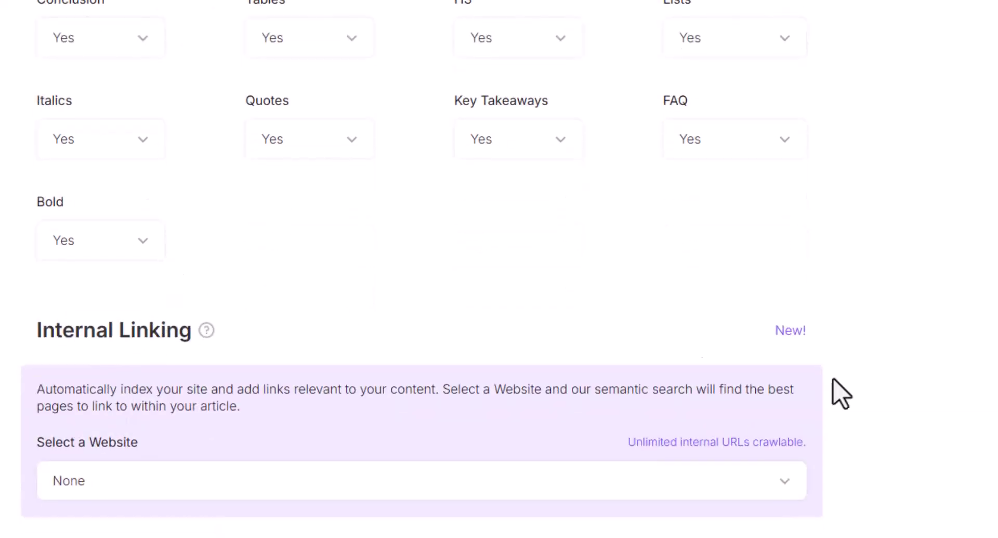
{"action": "scroll", "coordinate": [762, 532], "scroll_direction": "down", "scroll_amount": 10}
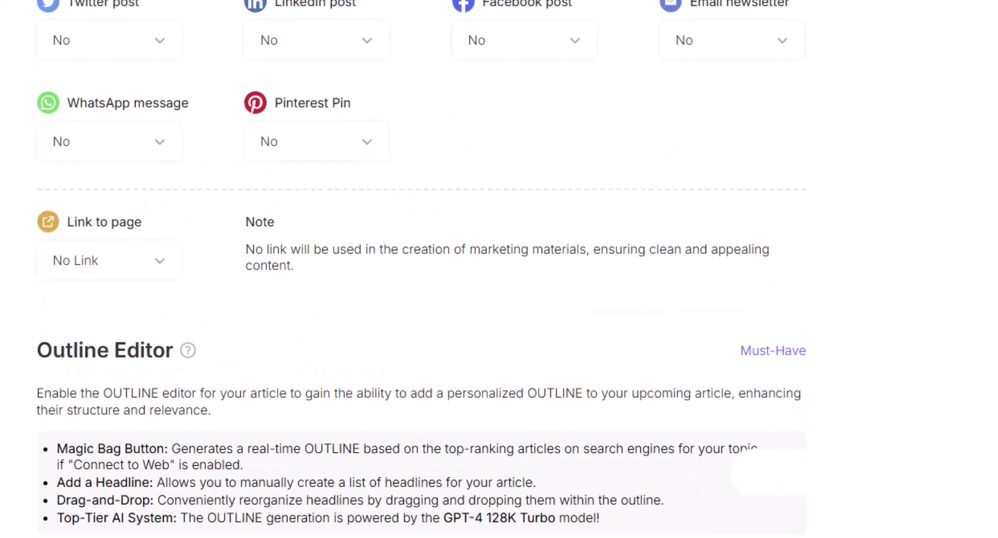
{"action": "scroll", "coordinate": [762, 531], "scroll_direction": "up", "scroll_amount": 15}
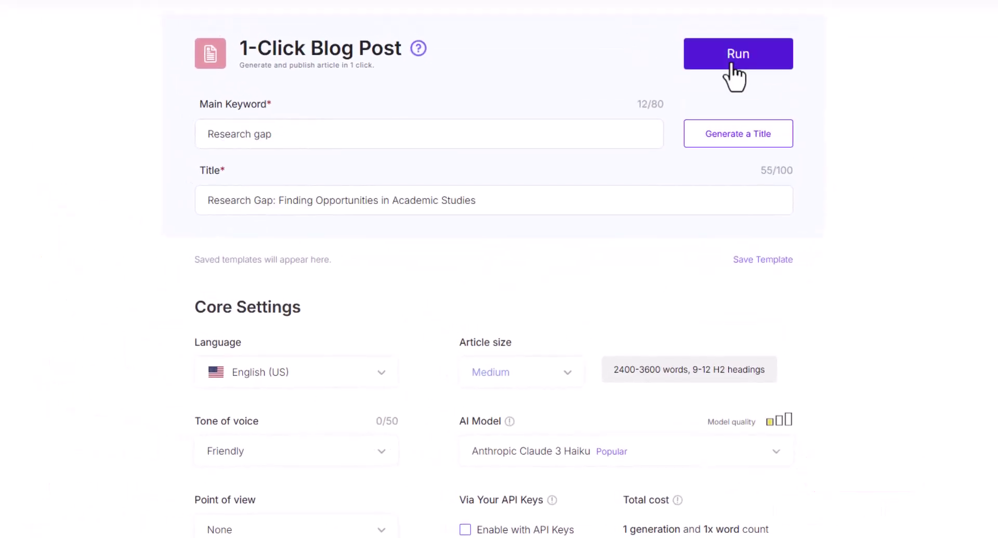
Run the post generation and open the 'Research Gap: Your Guide to Finding Missing Knowledge' article
{"action": "left_click", "coordinate": [732, 63]}
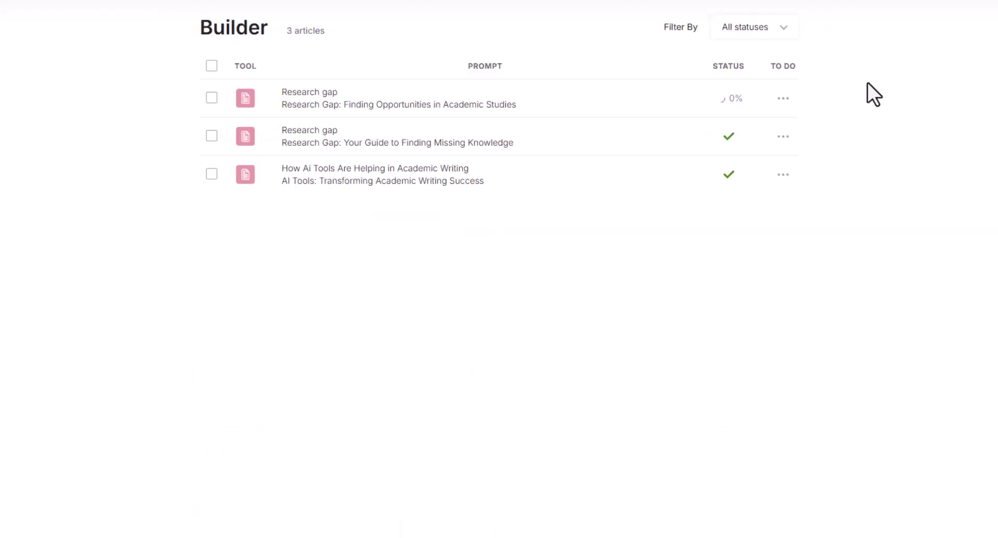
{"action": "left_click", "coordinate": [353, 137]}
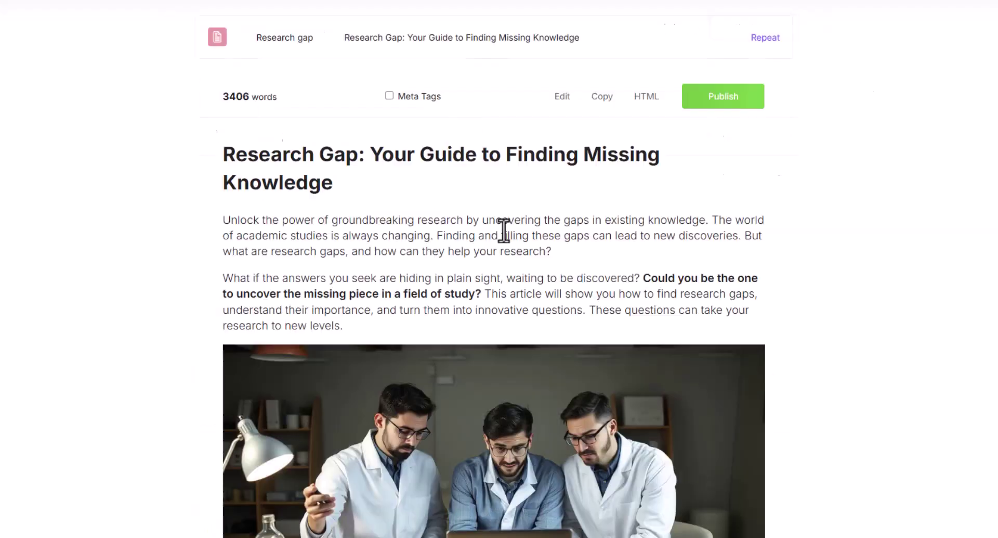
{"action": "scroll", "coordinate": [352, 197], "scroll_direction": "down", "scroll_amount": 2}
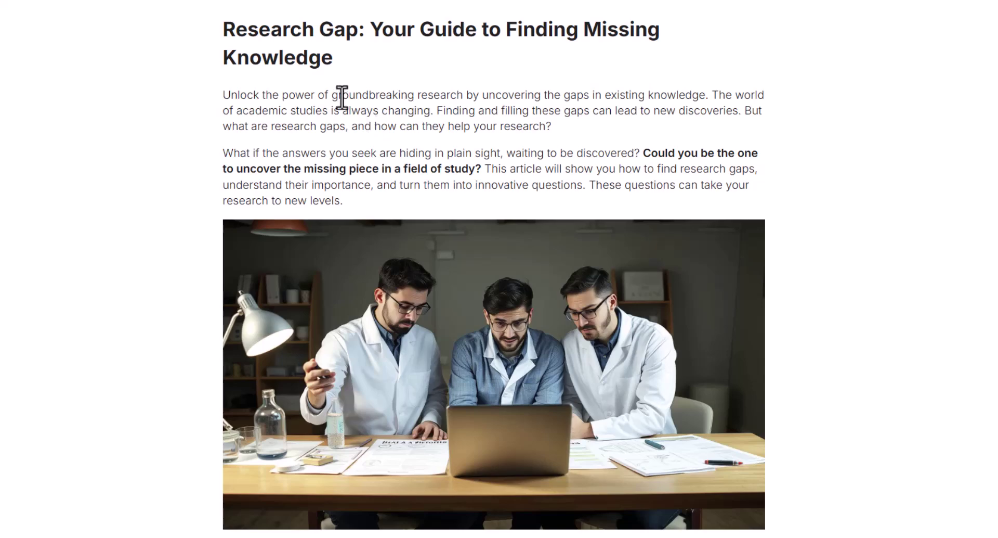
{"action": "scroll", "coordinate": [289, 107], "scroll_direction": "down", "scroll_amount": 7}
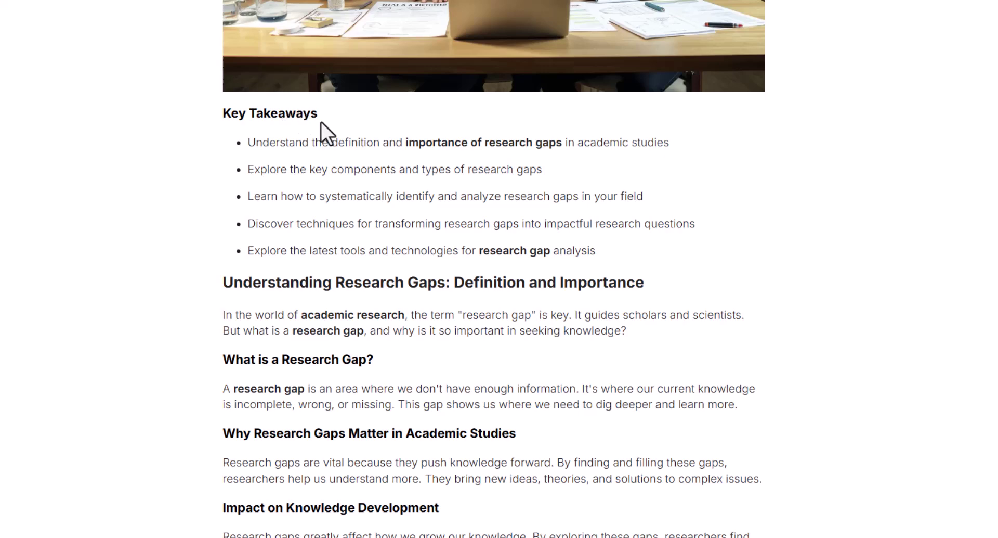
Scroll through the sections on common gap types, identifying gaps and systematic literature reviews
{"action": "scroll", "coordinate": [321, 123], "scroll_direction": "up", "scroll_amount": 7}
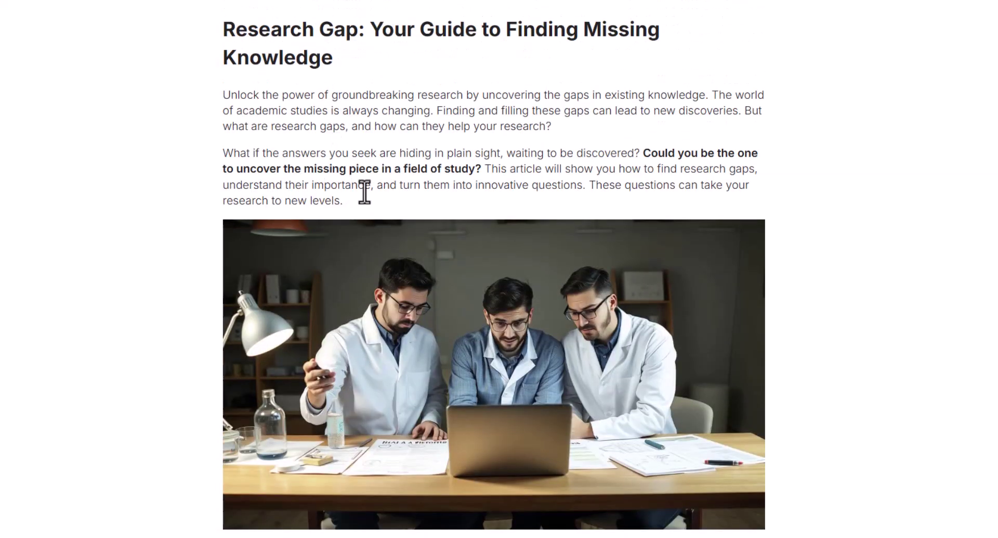
{"action": "scroll", "coordinate": [364, 192], "scroll_direction": "down", "scroll_amount": 5}
{"action": "scroll", "coordinate": [307, 343], "scroll_direction": "down", "scroll_amount": 3}
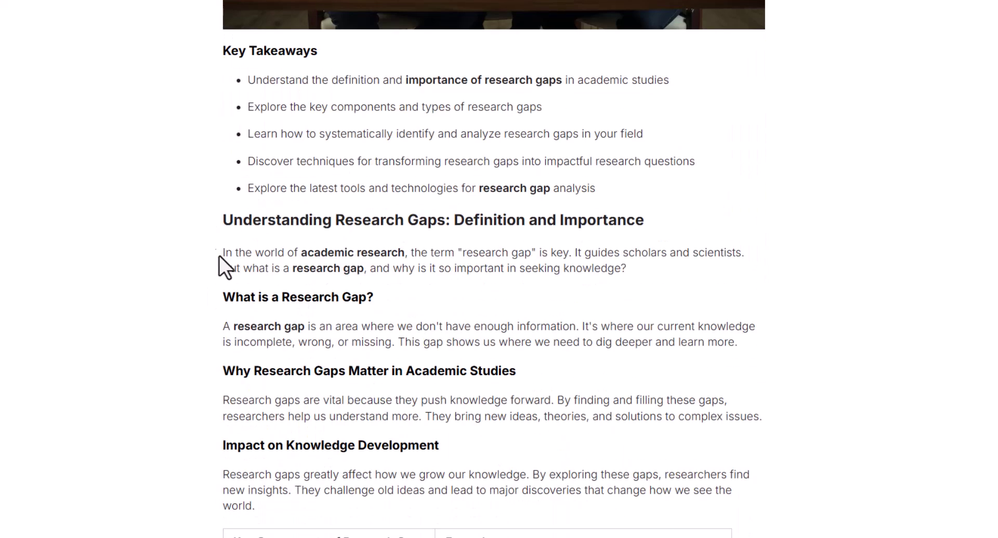
{"action": "scroll", "coordinate": [353, 276], "scroll_direction": "down", "scroll_amount": 7}
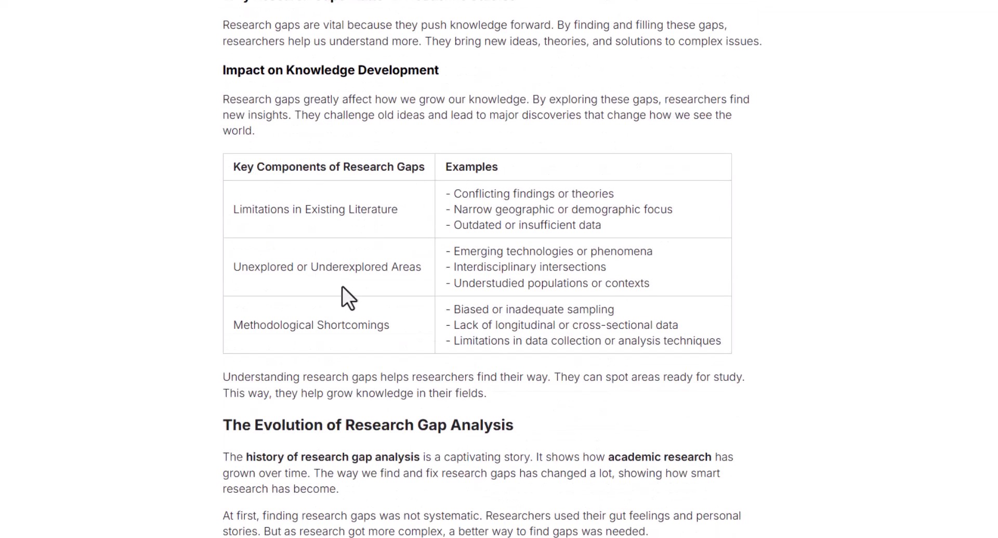
{"action": "scroll", "coordinate": [345, 291], "scroll_direction": "down", "scroll_amount": 5}
{"action": "scroll", "coordinate": [468, 208], "scroll_direction": "down", "scroll_amount": 6}
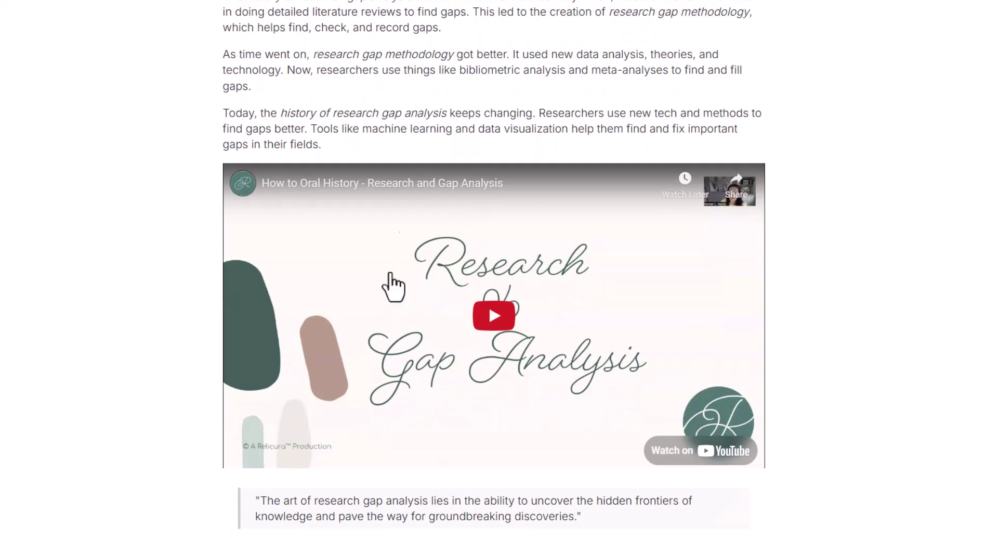
{"action": "scroll", "coordinate": [475, 339], "scroll_direction": "down", "scroll_amount": 12}
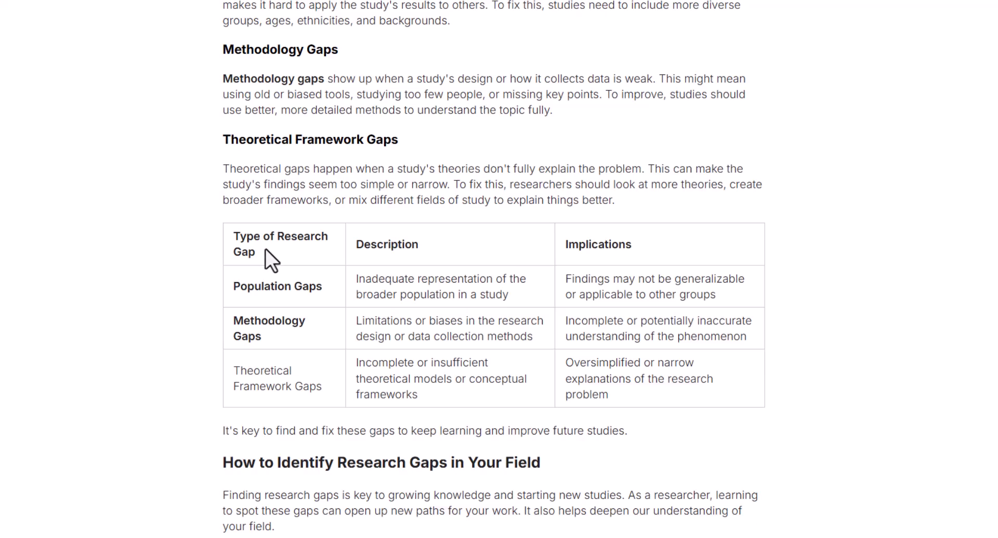
{"action": "scroll", "coordinate": [266, 248], "scroll_direction": "down", "scroll_amount": 10}
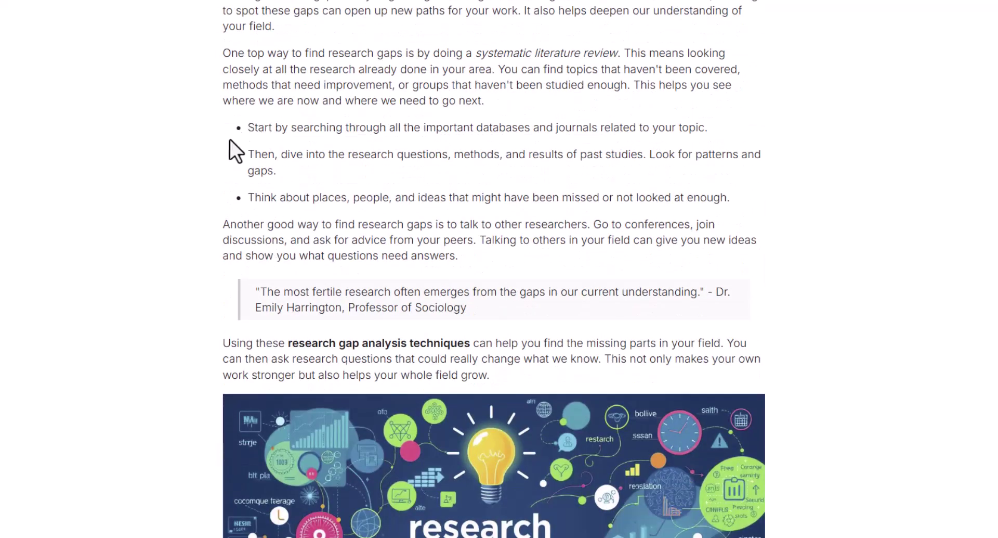
{"action": "scroll", "coordinate": [299, 292], "scroll_direction": "down", "scroll_amount": 12}
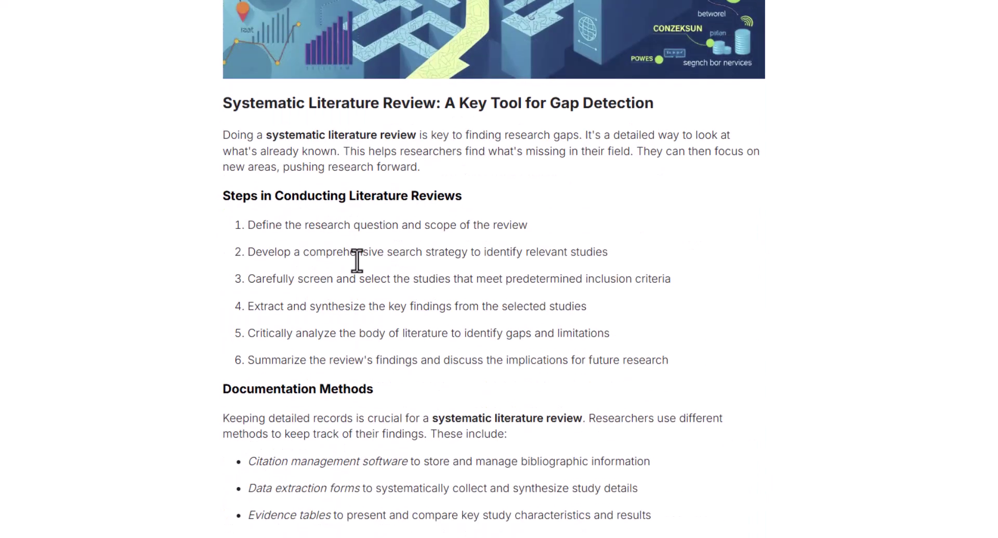
{"action": "scroll", "coordinate": [444, 73], "scroll_direction": "up", "scroll_amount": 3}
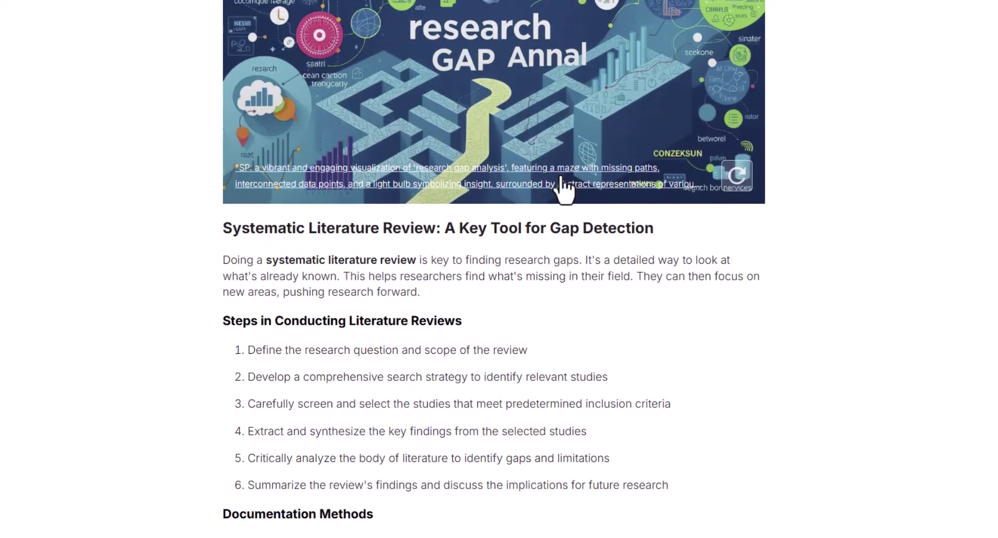
{"action": "left_click", "coordinate": [599, 182]}
{"action": "scroll", "coordinate": [575, 156], "scroll_direction": "up", "scroll_amount": 6}
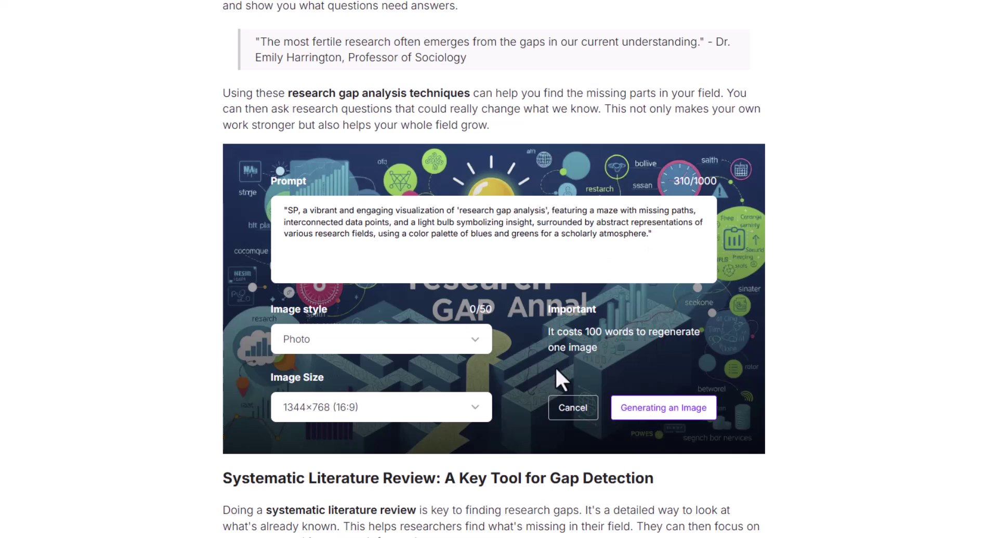
{"action": "left_click", "coordinate": [572, 407]}
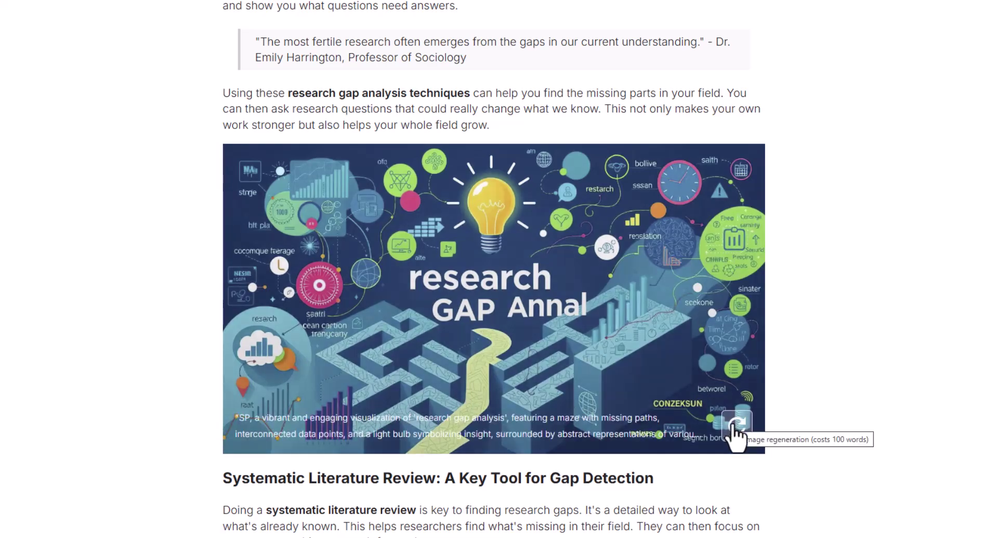
{"action": "scroll", "coordinate": [736, 432], "scroll_direction": "down", "scroll_amount": 12}
{"action": "scroll", "coordinate": [500, 180], "scroll_direction": "down", "scroll_amount": 20}
{"action": "scroll", "coordinate": [500, 181], "scroll_direction": "down", "scroll_amount": 10}
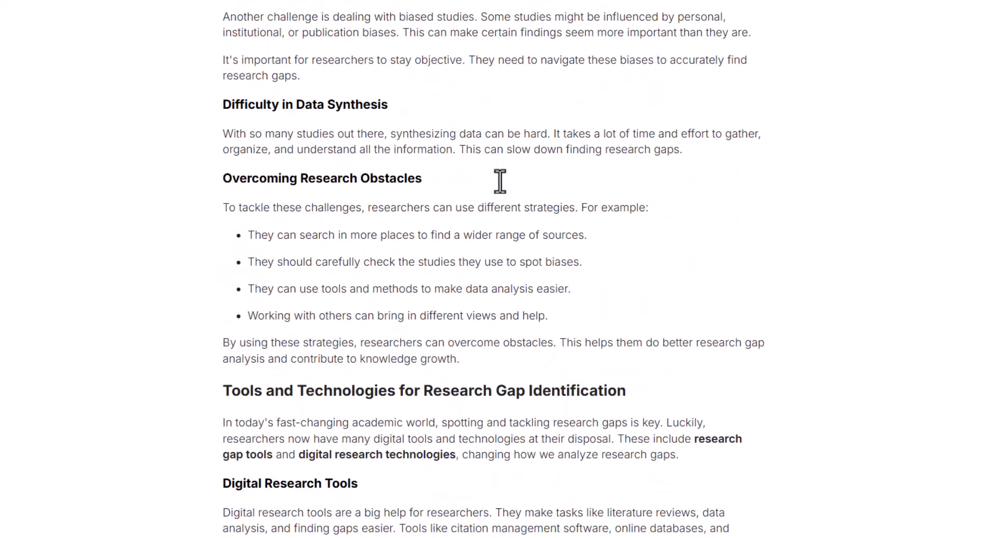